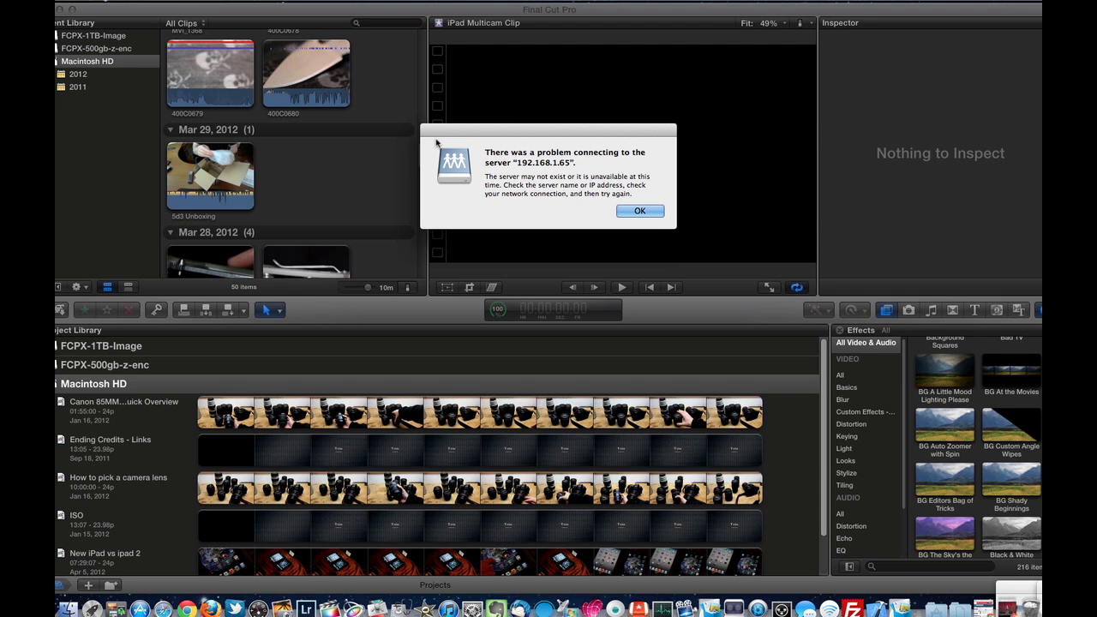
- Move the server connection alert aside and make Final Cut Pro's Project Library active again
drag(431, 135, 1001, 599)
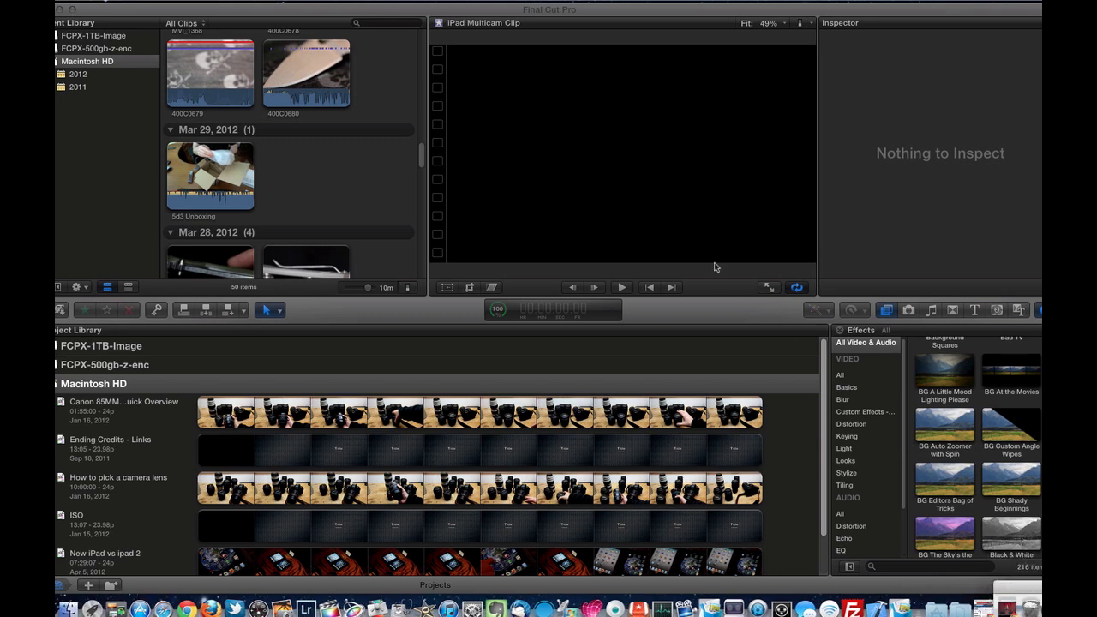
click(609, 16)
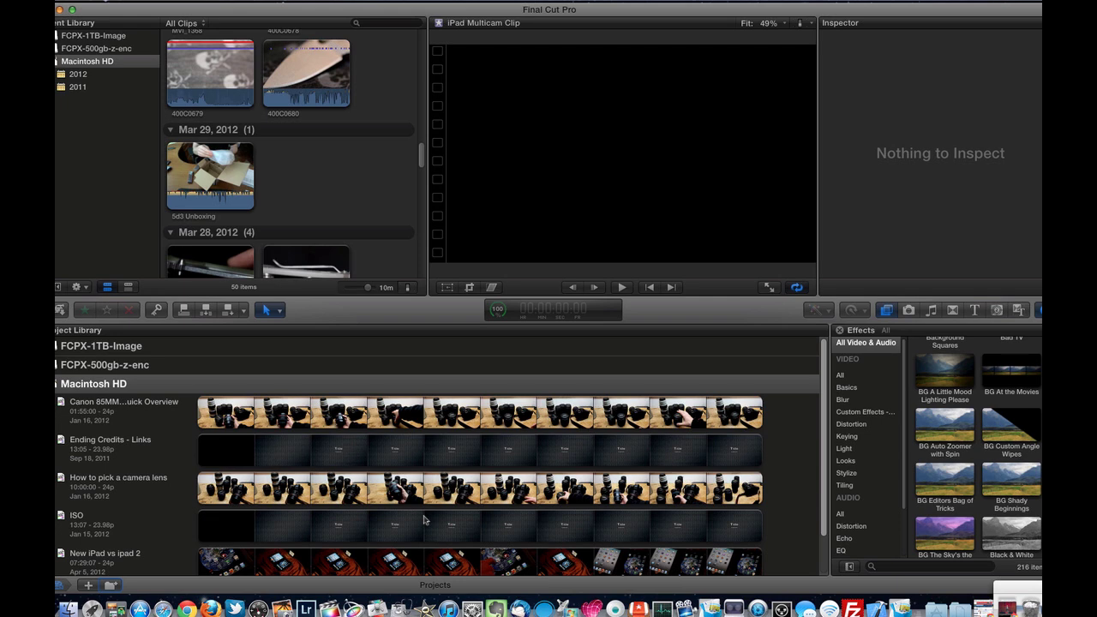
- Launch Disk Utility to list Macintosh HD and the FCPX disk images
click(395, 595)
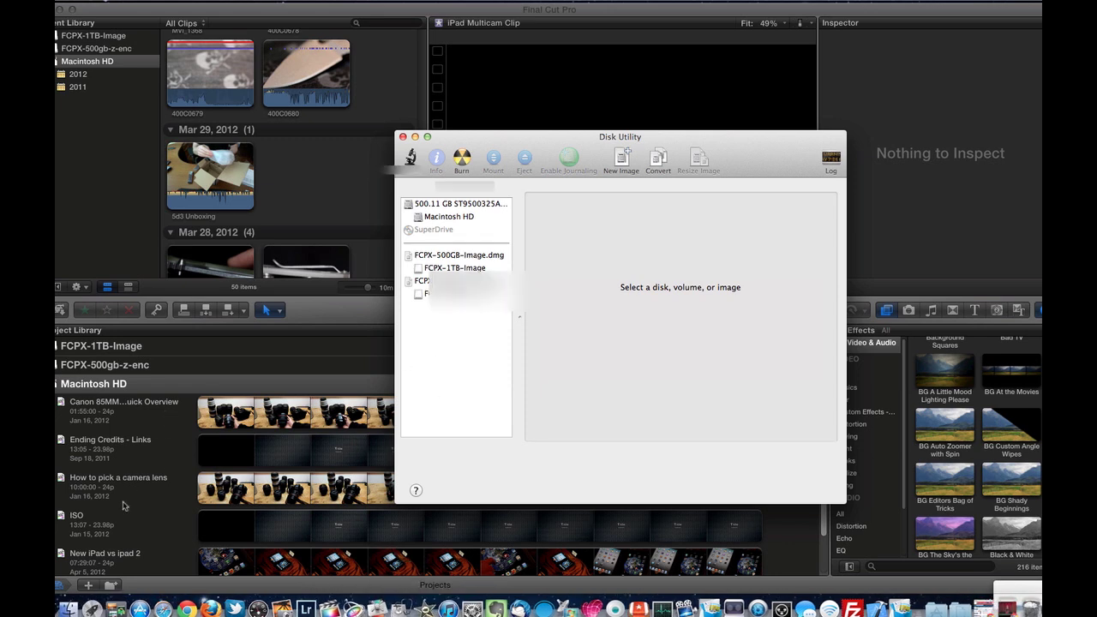
- View the FCPX Disk Images folder in Finder, then minimize that window to the Dock
click(72, 596)
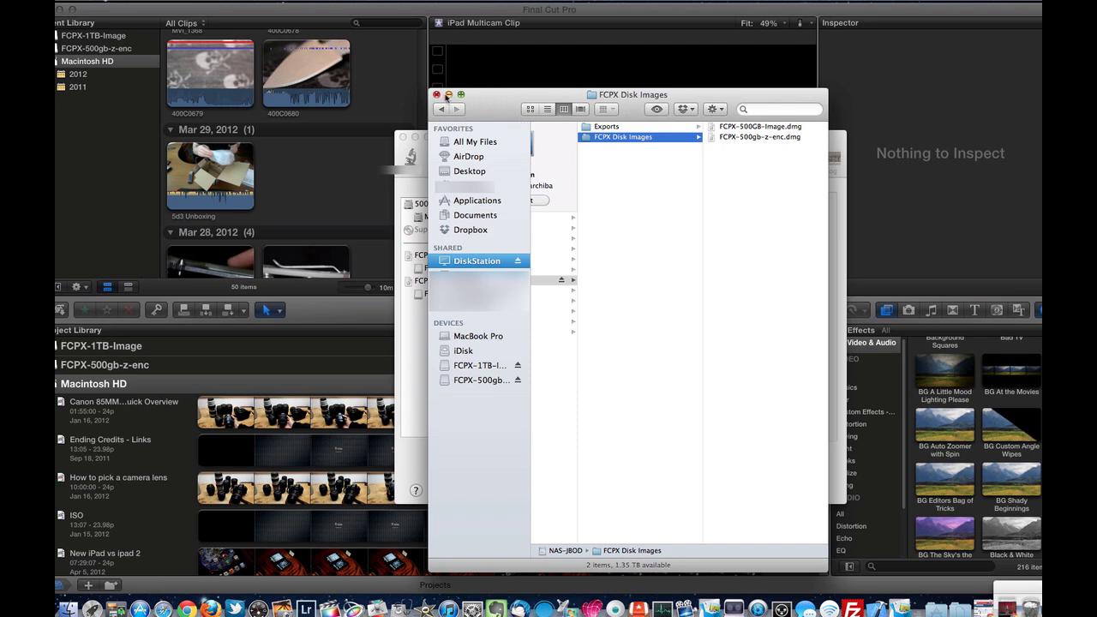
click(449, 95)
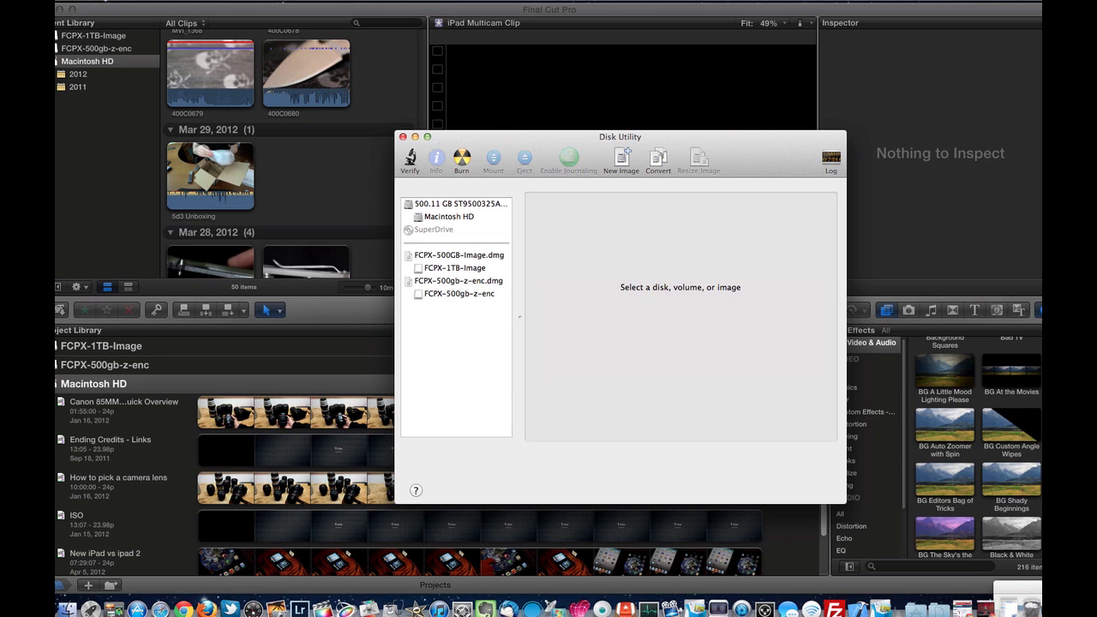
- Start a new blank disk image named FCPX-test-100gb, saved in the FCPX Disk Images folder
click(138, 2)
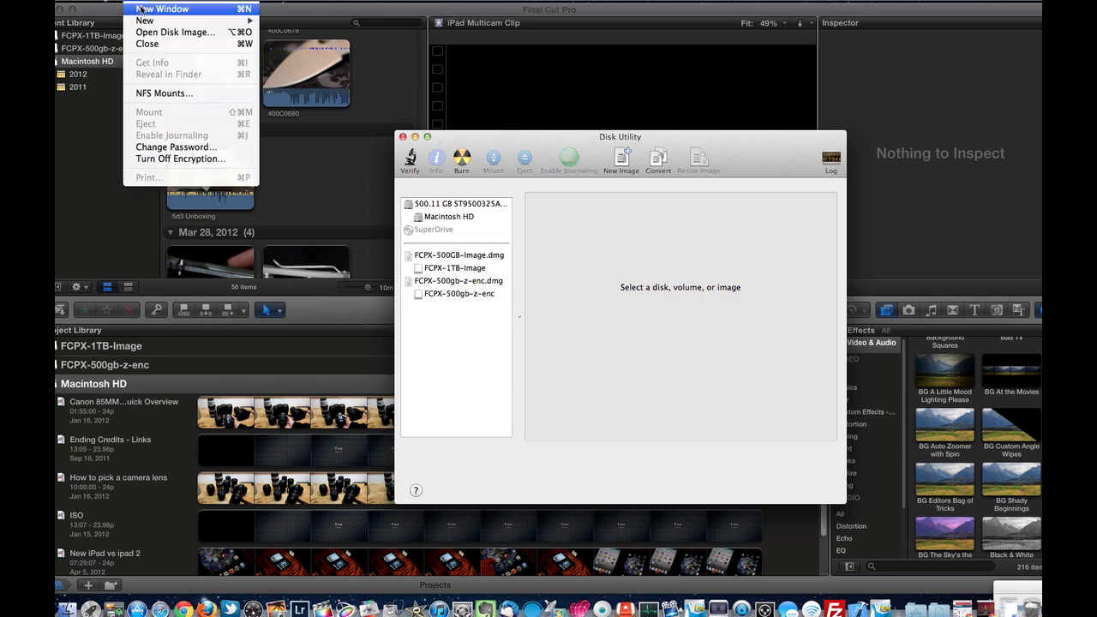
mouse_move(143, 20)
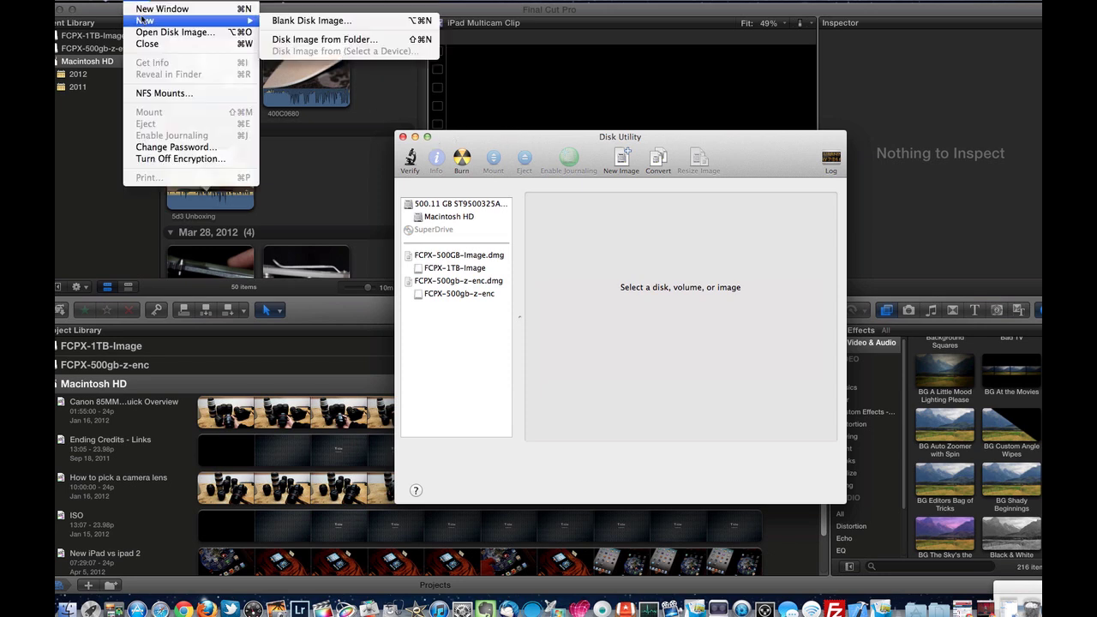
click(285, 22)
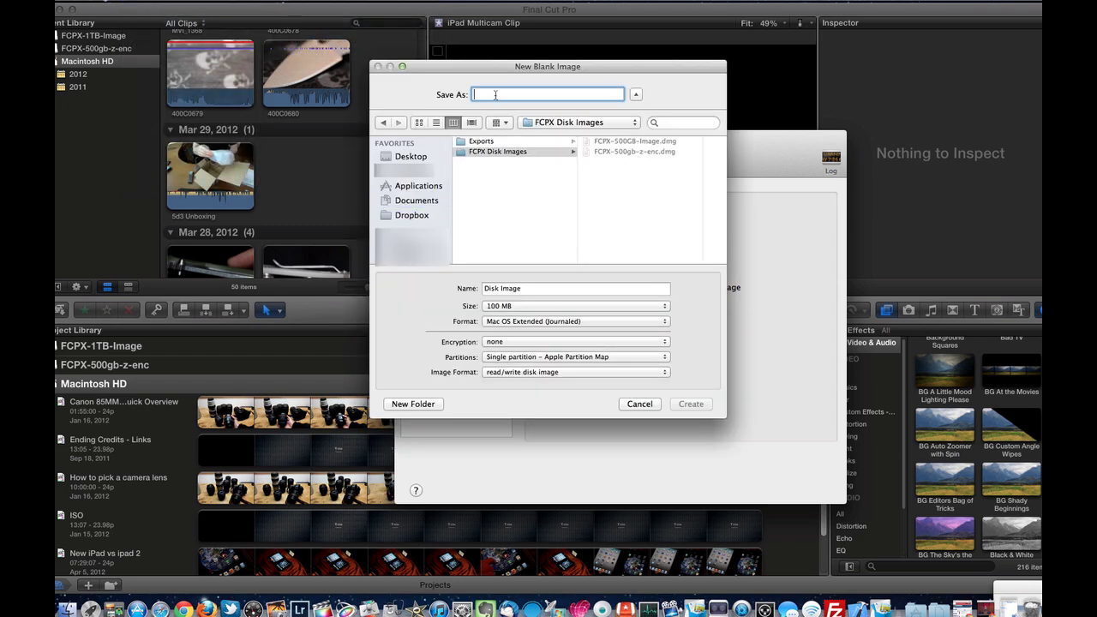
text(Tst)
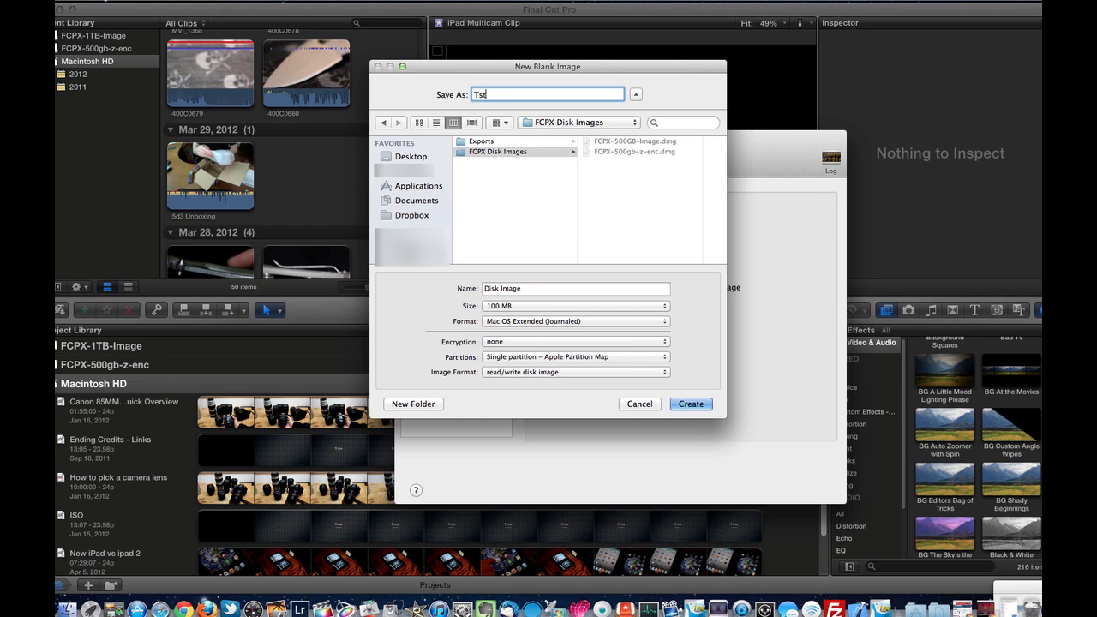
key(BackSpace)
text(est)
key(BackSpace)
key(BackSpace)
key(BackSpace)
key(BackSpace)
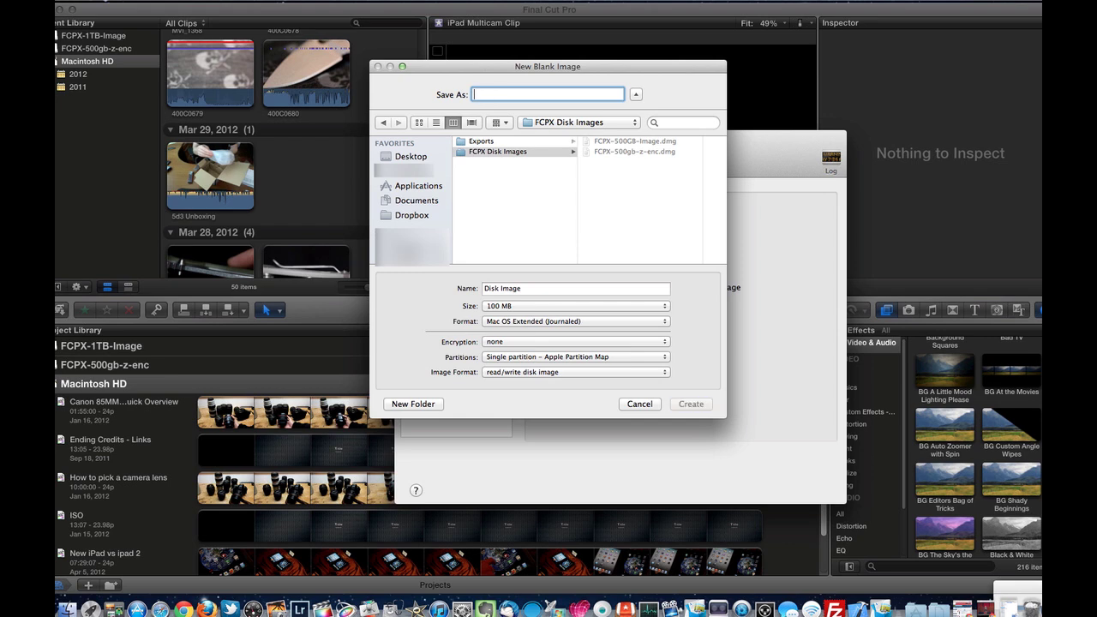
text(FCPX-)
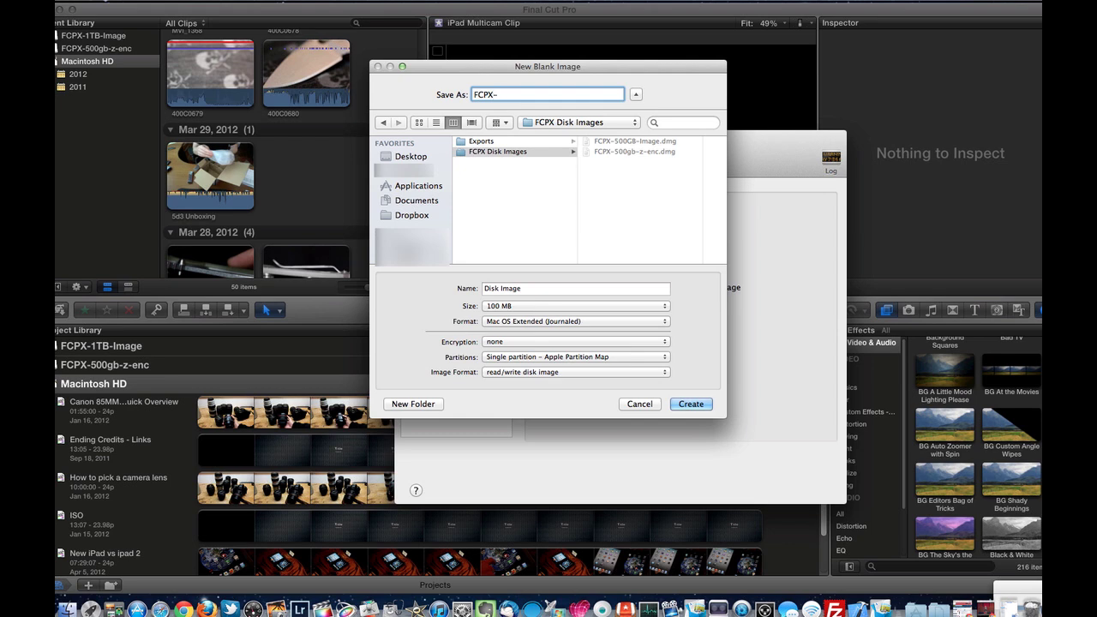
text(test-100gb)
click(505, 176)
click(485, 152)
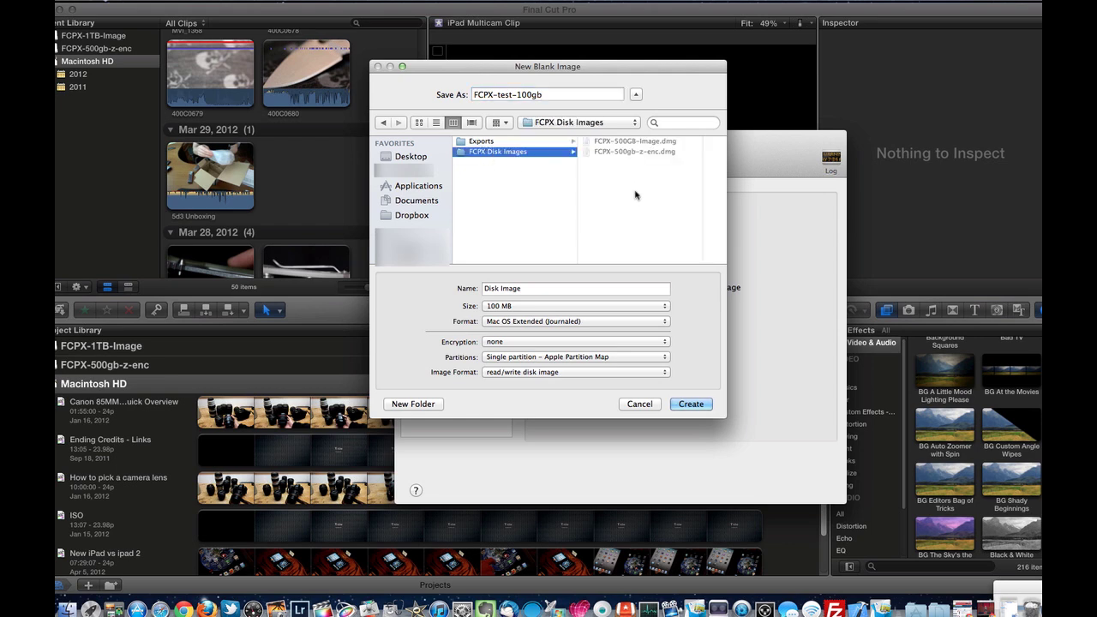
- Replace the default volume name with FCPX-test-100gb
click(540, 289)
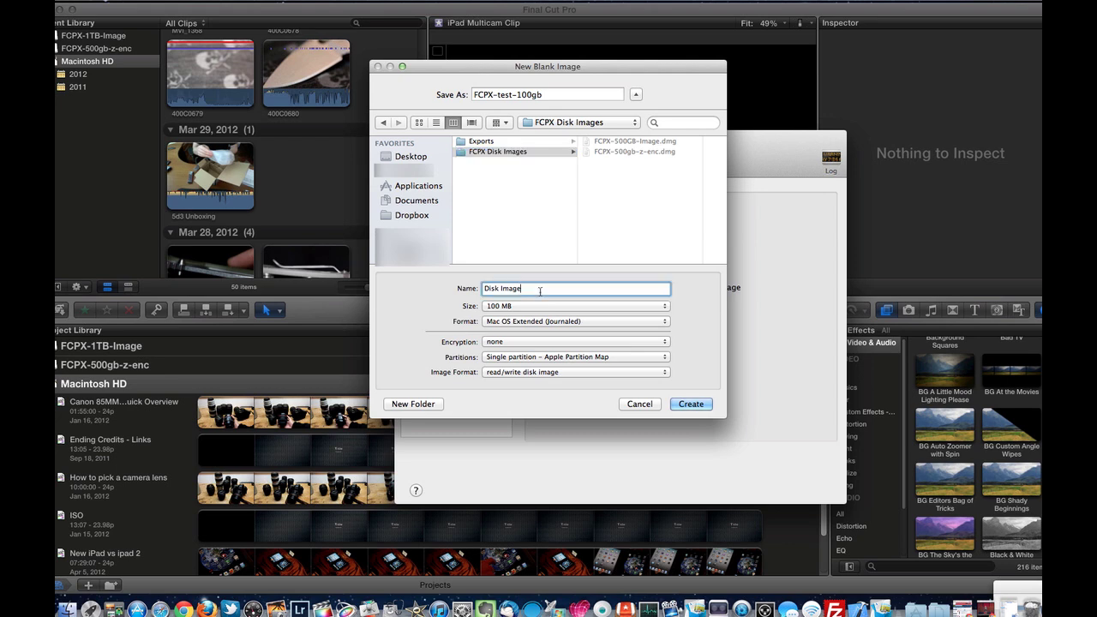
key(BackSpace)
key(BackSpace)
key(BackSpace)
key(BackSpace)
key(BackSpace)
key(BackSpace)
key(BackSpace)
key(BackSpace)
key(BackSpace)
key(BackSpace)
text(FSC)
key(BackSpace)
key(BackSpace)
text(CPX-test-)
text(0gb)
- Set the blank image to a Custom size of 100 GB
click(553, 306)
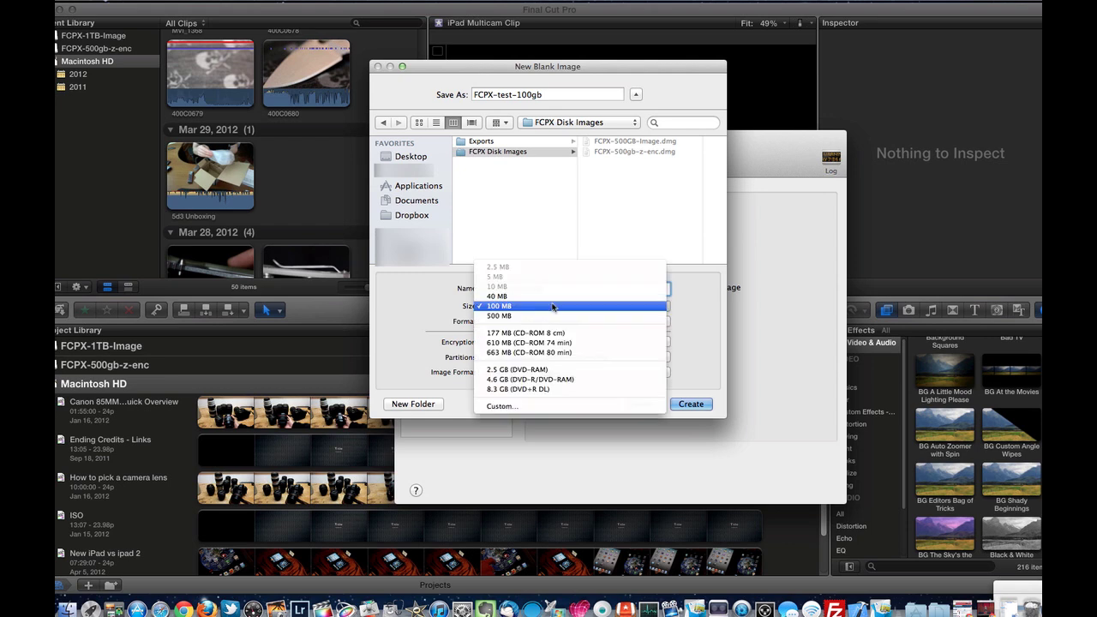
click(551, 407)
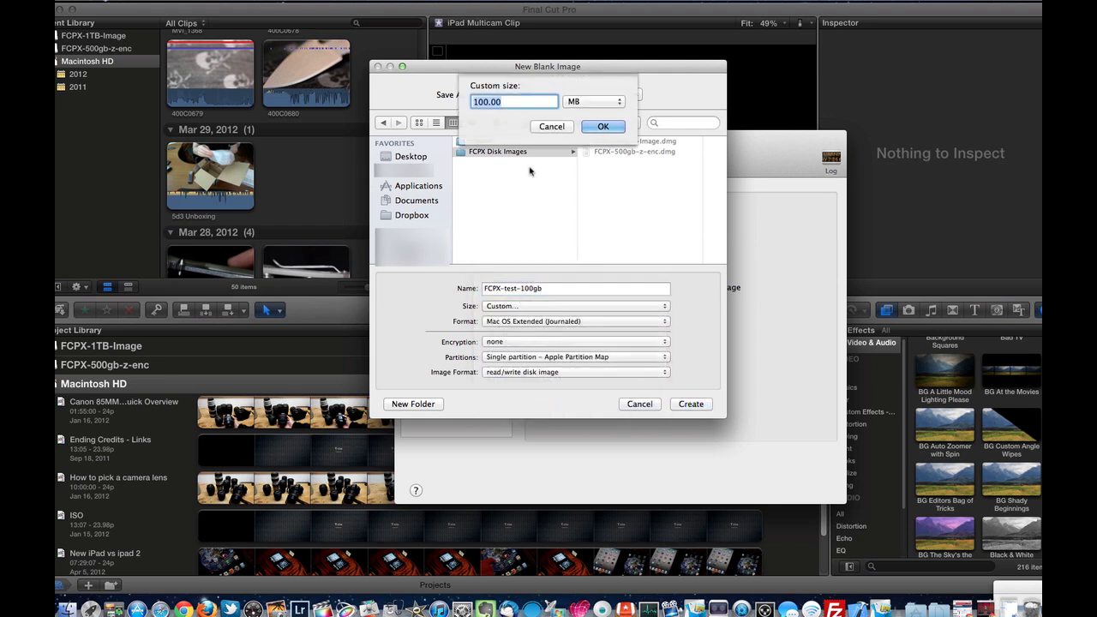
click(597, 102)
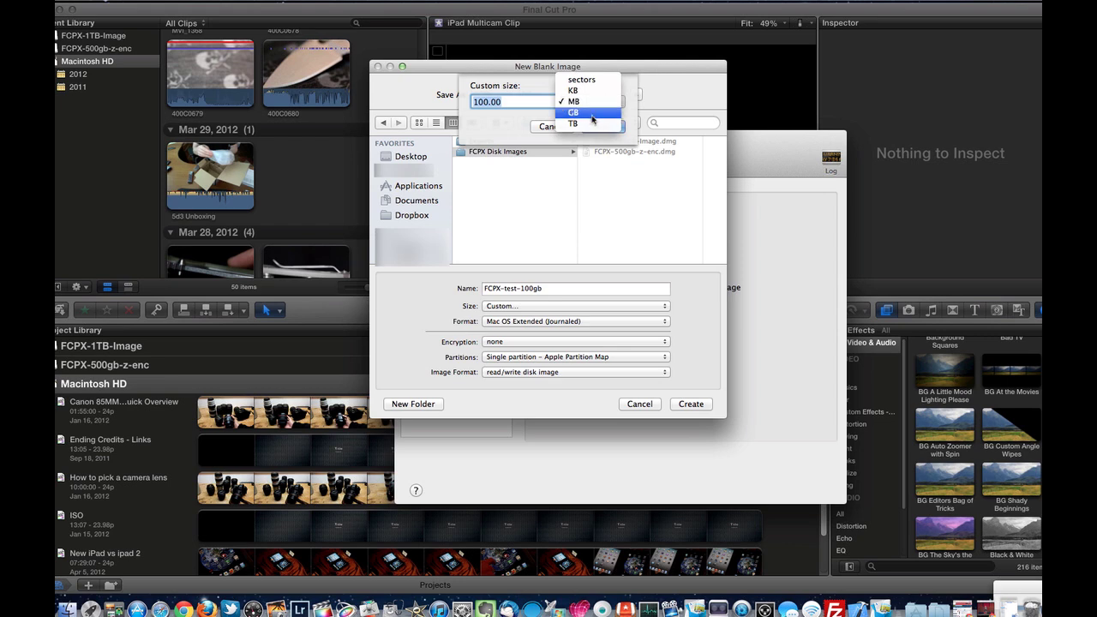
click(590, 114)
click(543, 106)
key(BackSpace)
key(BackSpace)
key(BackSpace)
key(BackSpace)
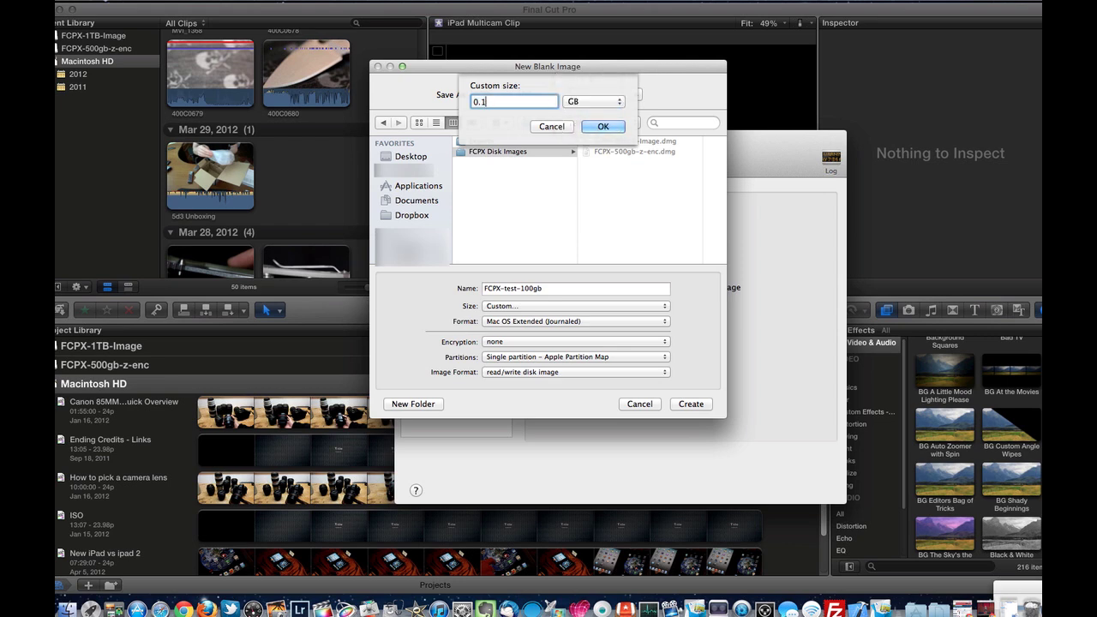
text(100)
click(584, 127)
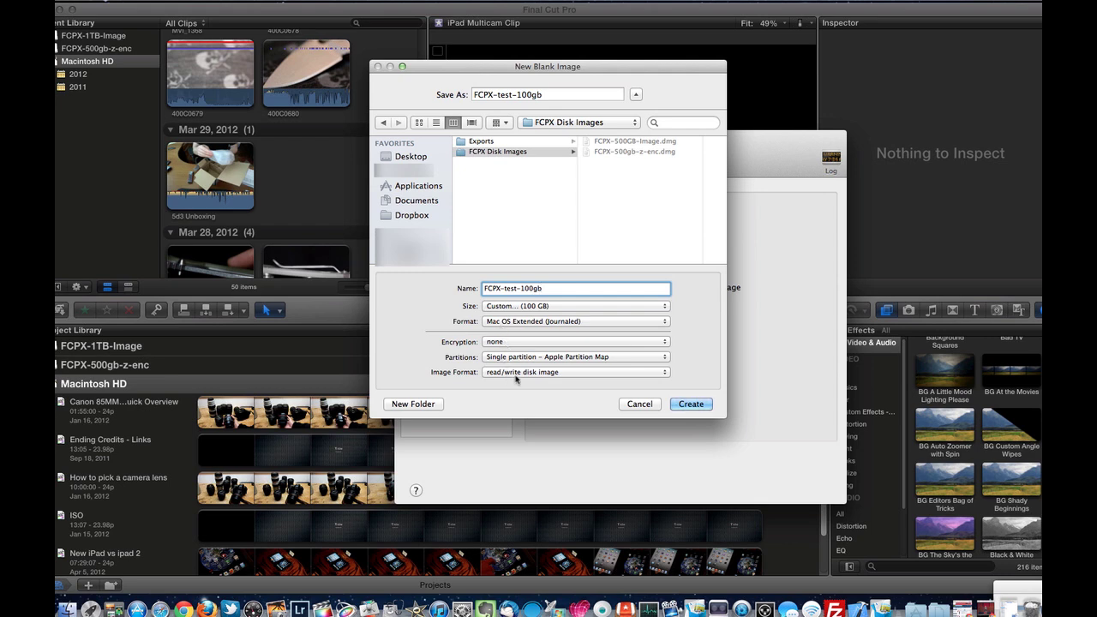
- Begin creating FCPX-test-100gb.dmg and bring Disk Utility forward while it runs
click(690, 404)
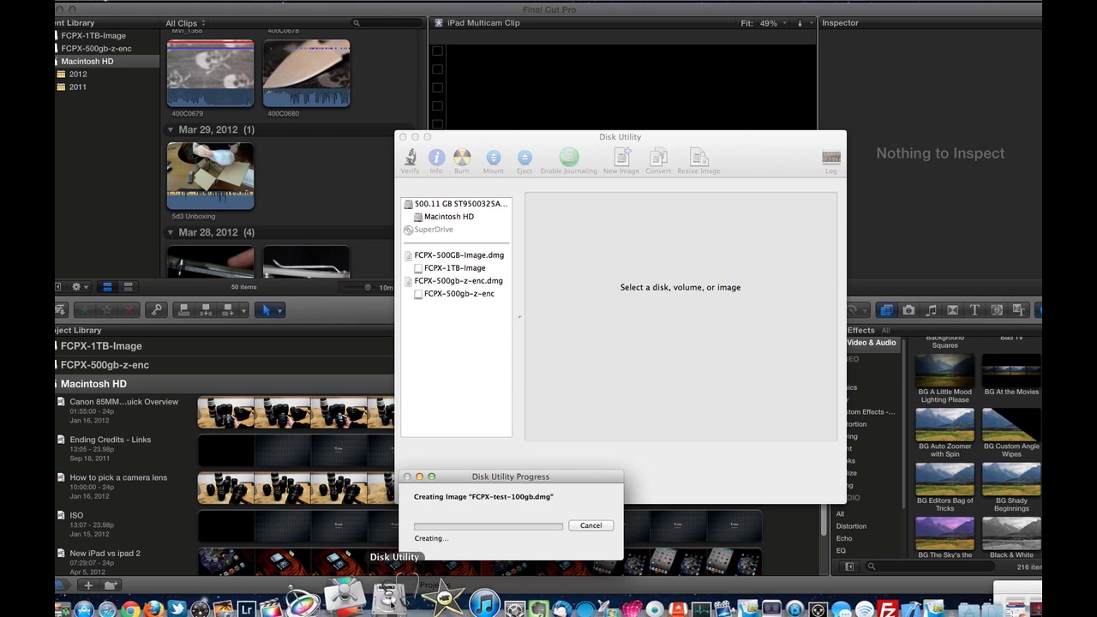
click(571, 245)
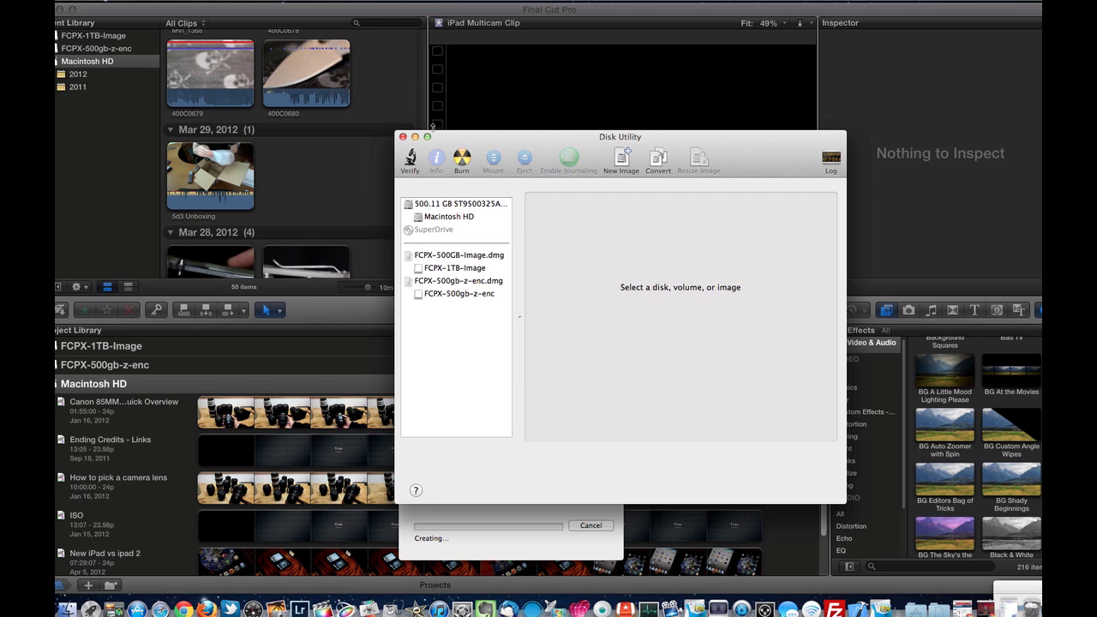
click(137, 1)
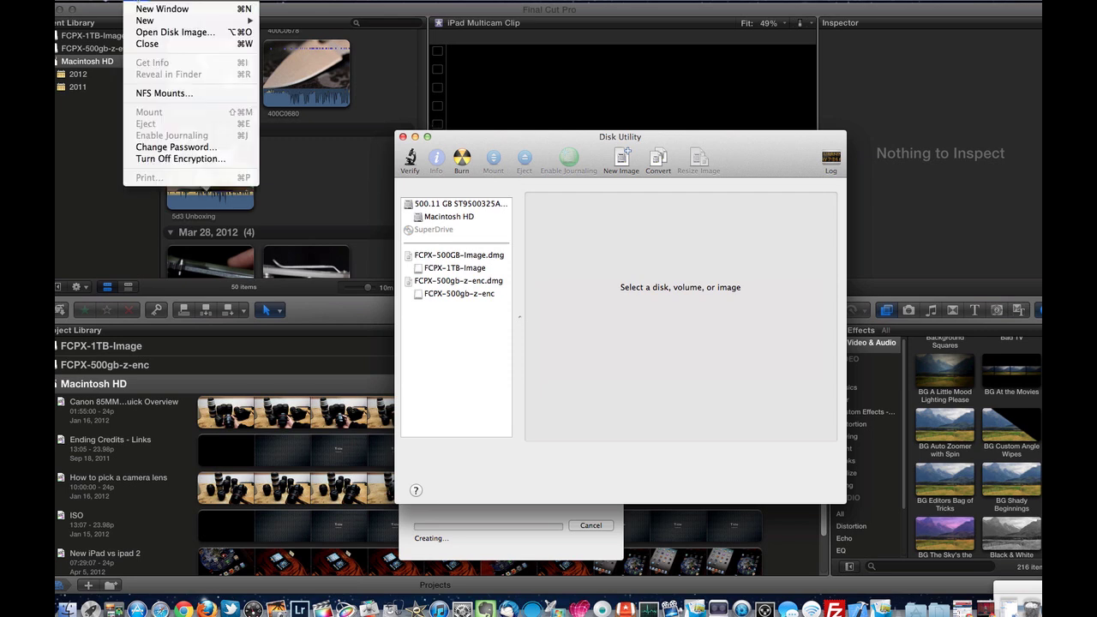
- Attach FCPX-500GB-Image.dmg and reopen the FCPX Disk Images folder in Finder
click(156, 34)
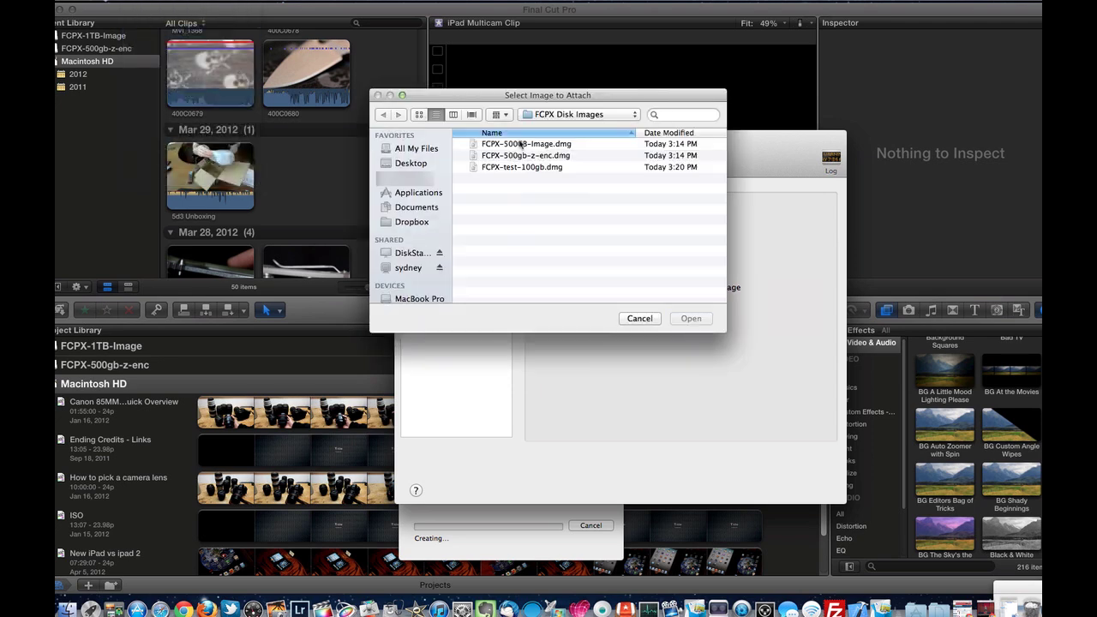
click(519, 144)
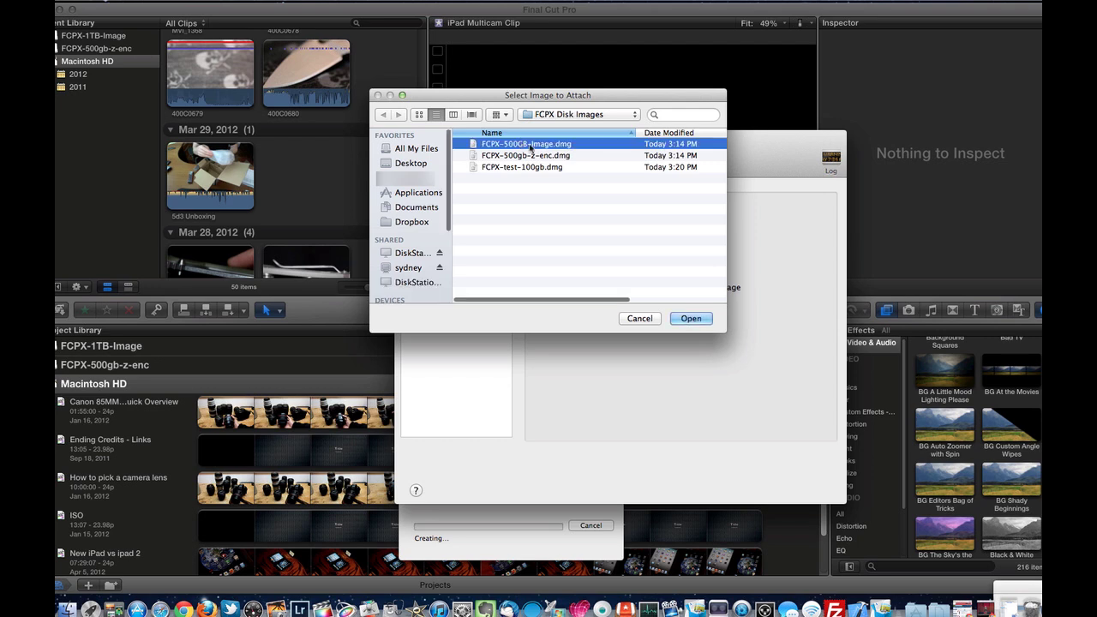
click(691, 318)
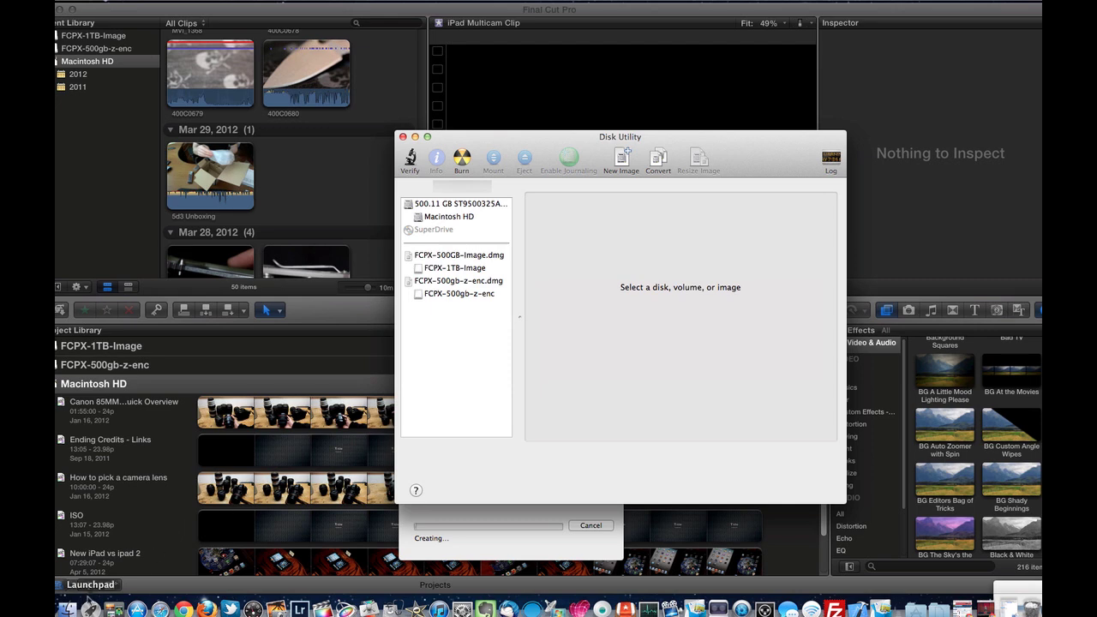
click(65, 593)
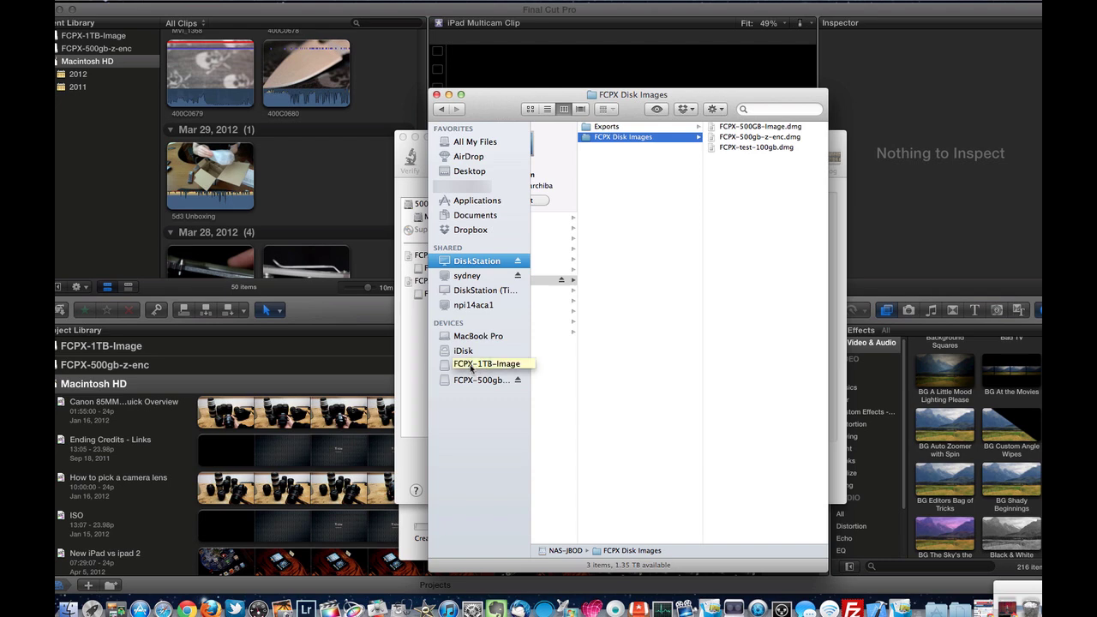
- Browse Final Cut Events and Final Cut Projects on the FCPX-1TB-Image volume, then close Finder
click(471, 367)
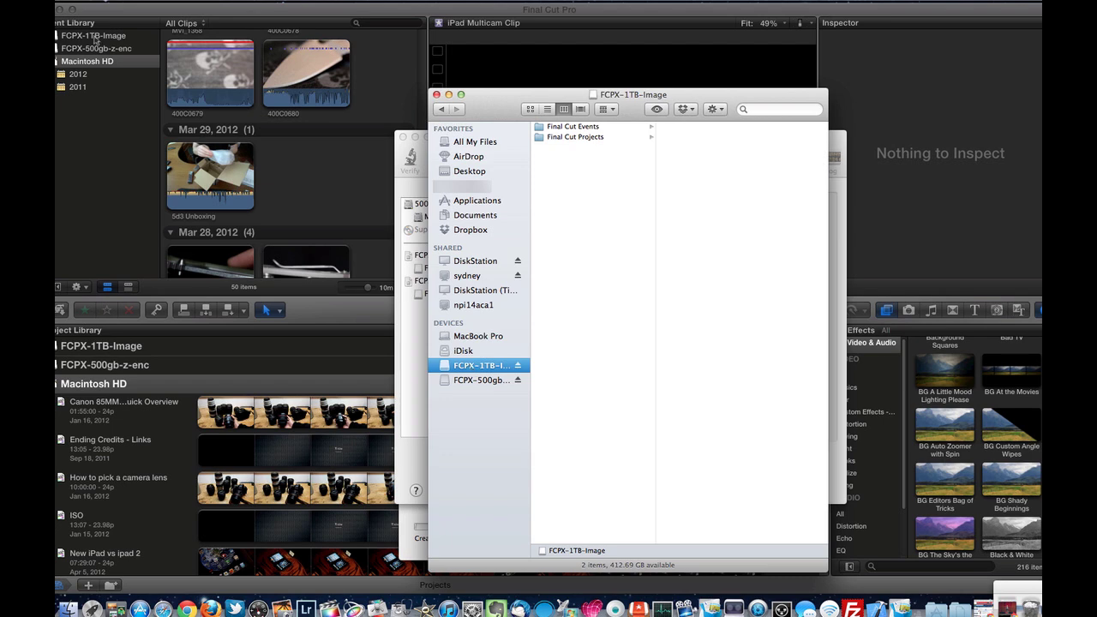
key(Down)
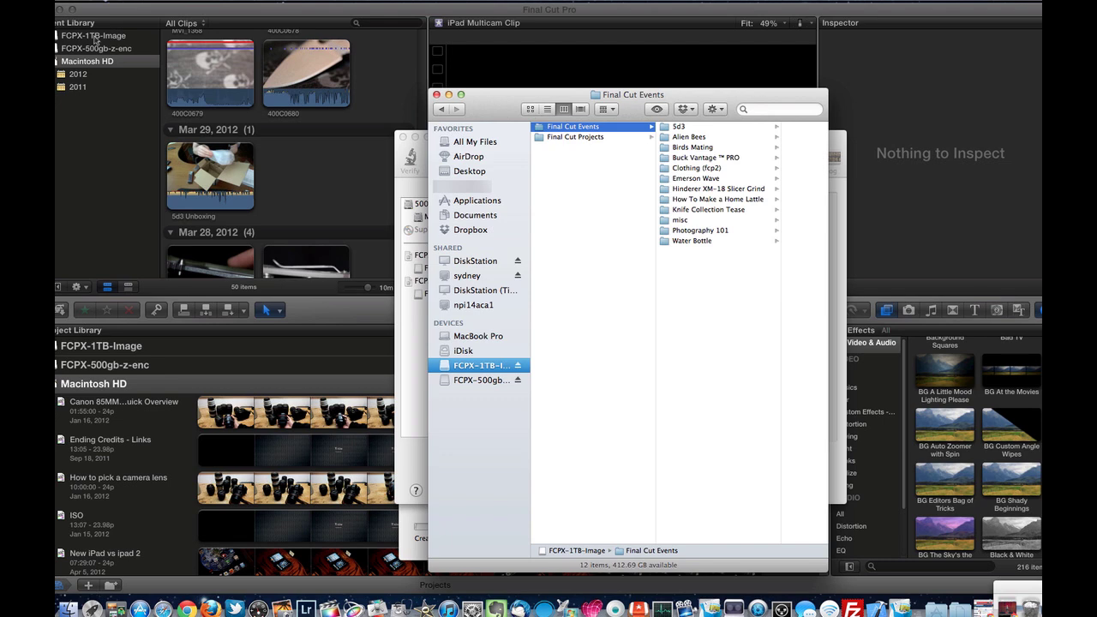
key(Down)
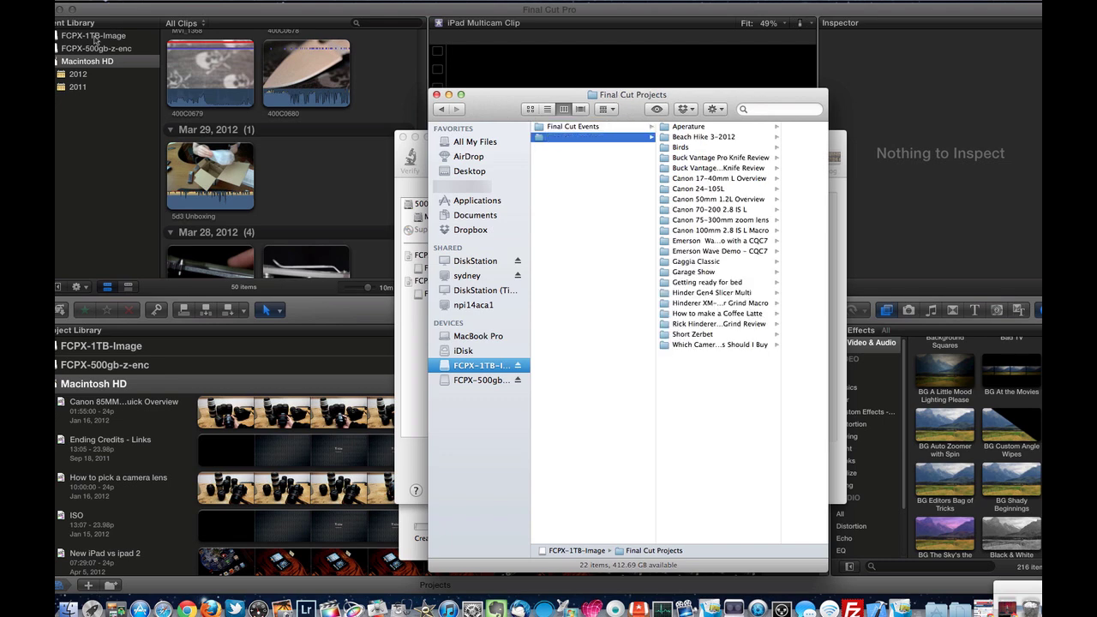
key(Up)
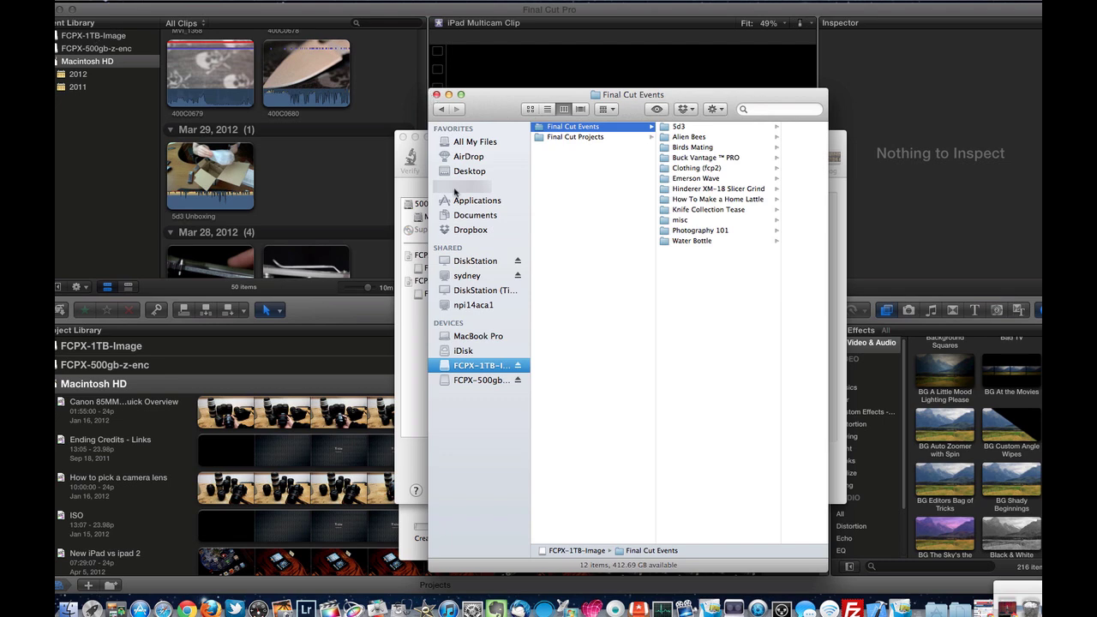
click(436, 94)
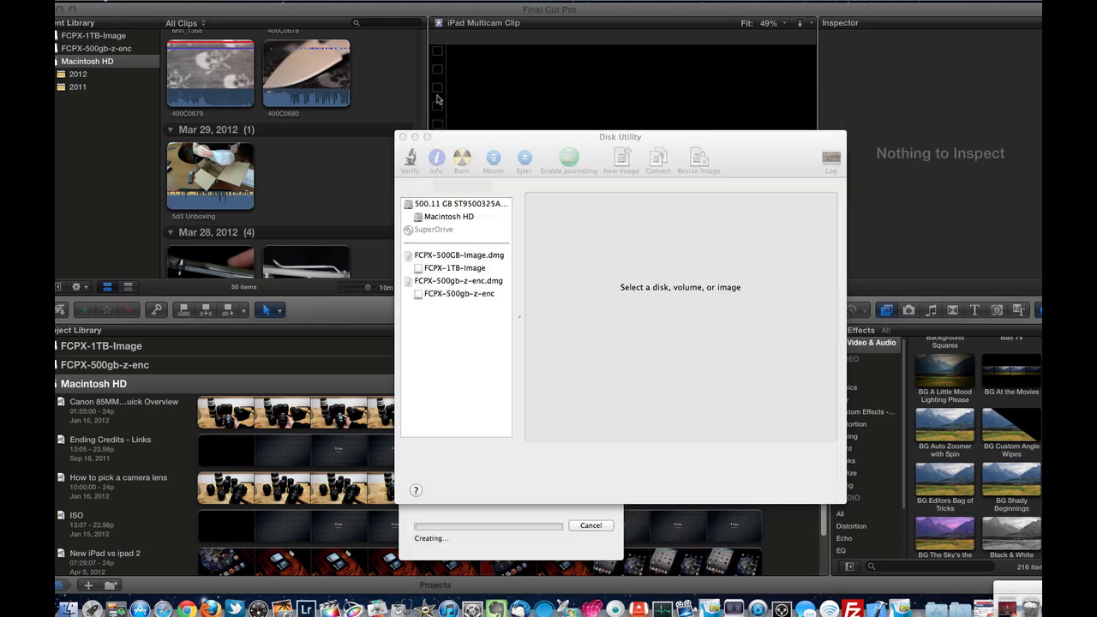
- Bring Final Cut Pro forward with libraries listing FCPX-1TB-Image and FCPX-500gb-z-enc
click(401, 12)
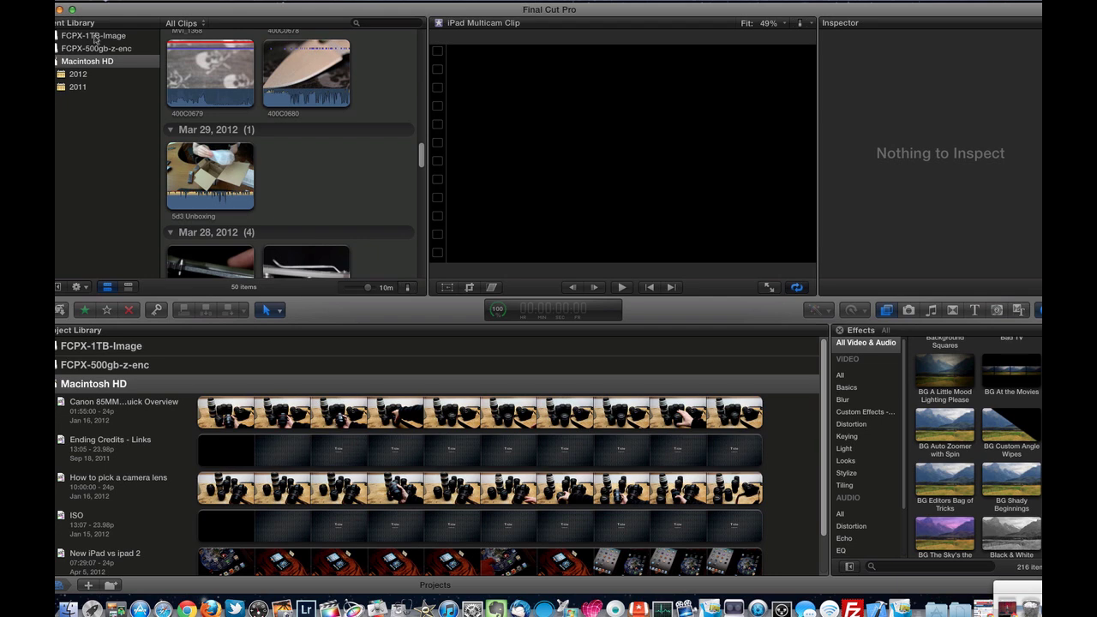
- Show the FCPX-1TB-Image events, preview VoiceOver-1, and select the XM-18 Multicam Clip
click(95, 37)
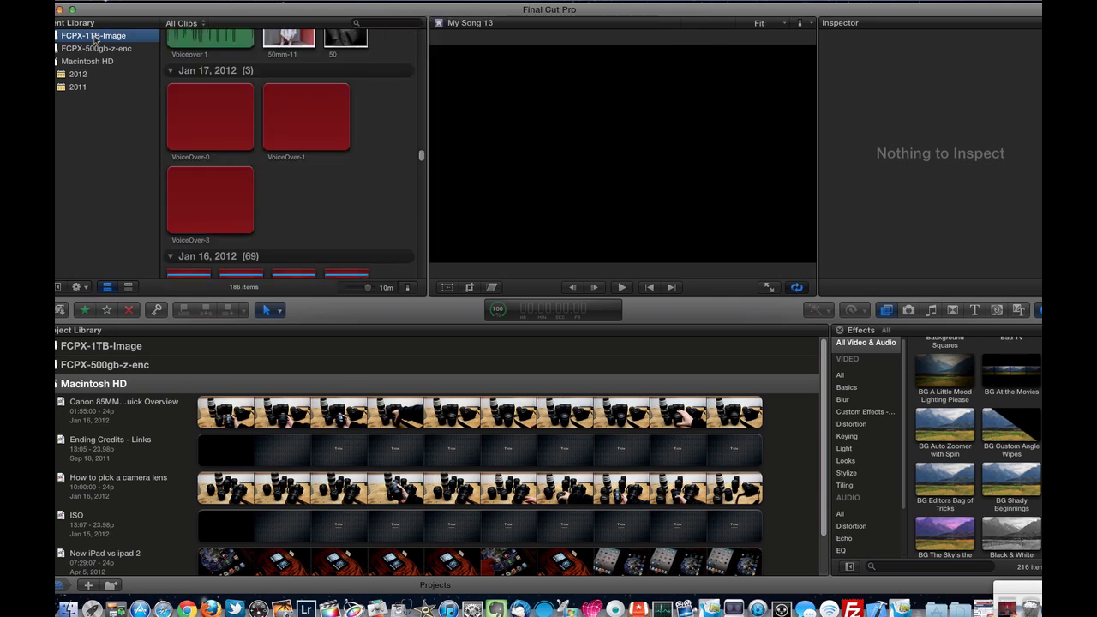
click(293, 90)
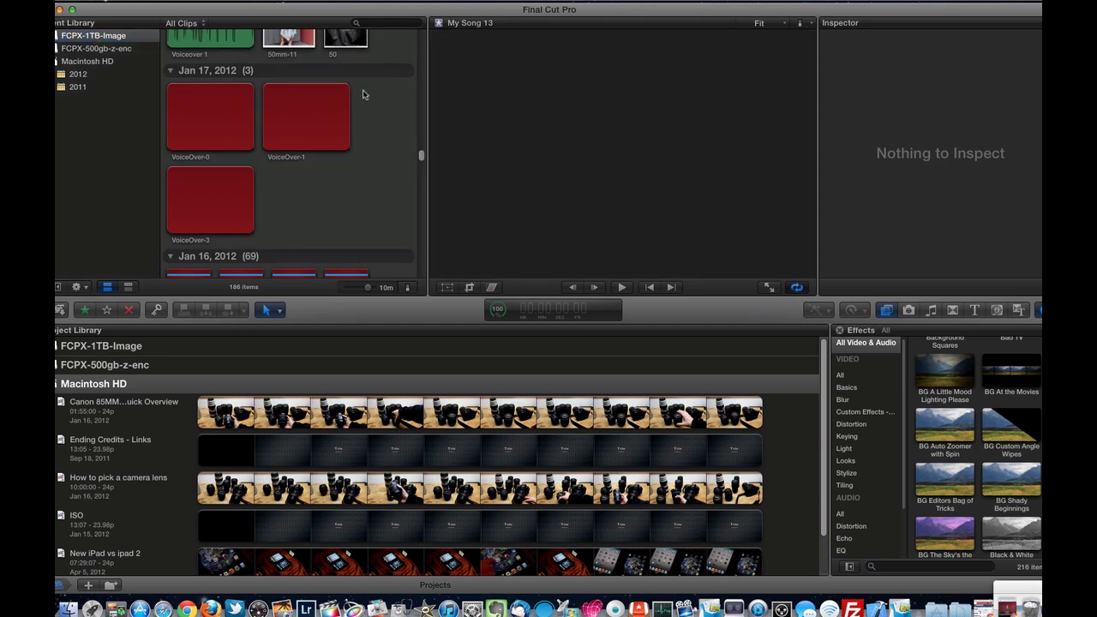
scroll(397, 114, down, 20)
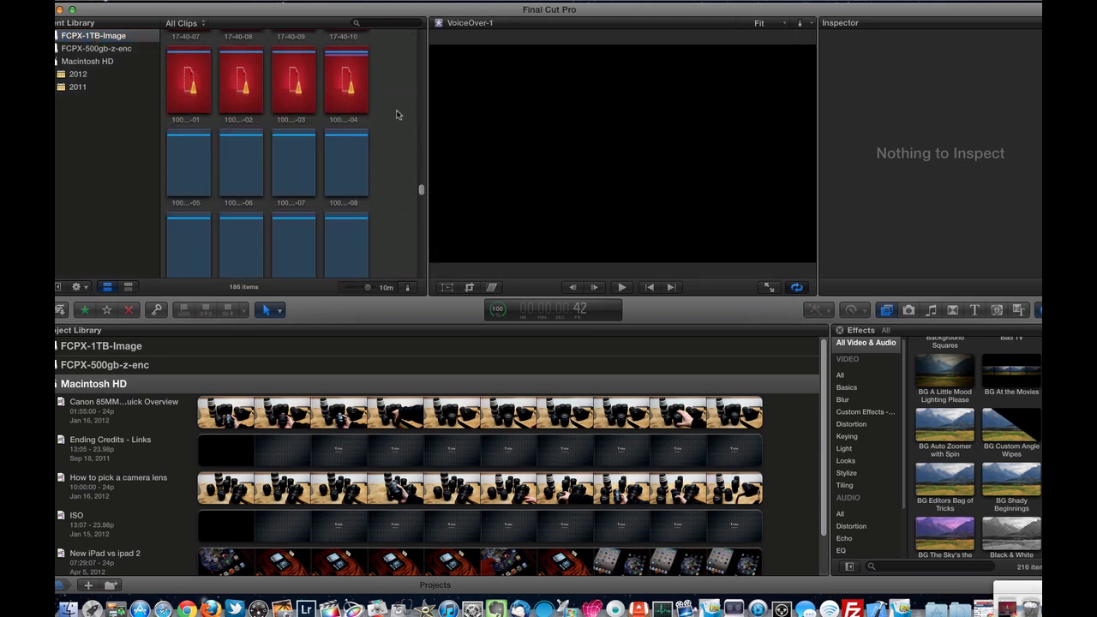
scroll(397, 115, up, 15)
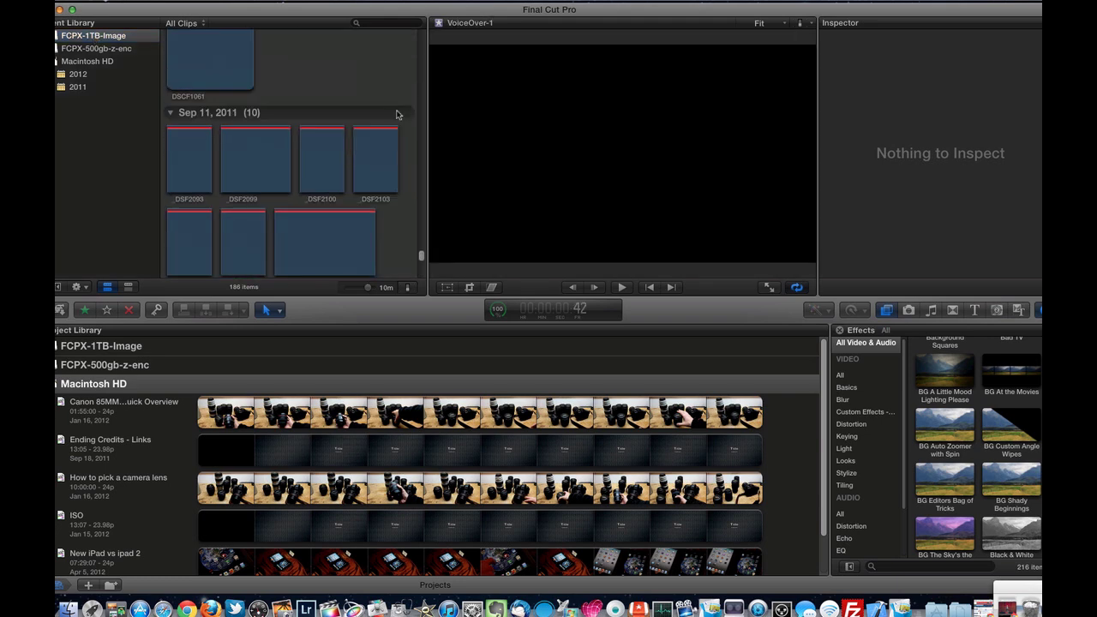
scroll(397, 115, up, 15)
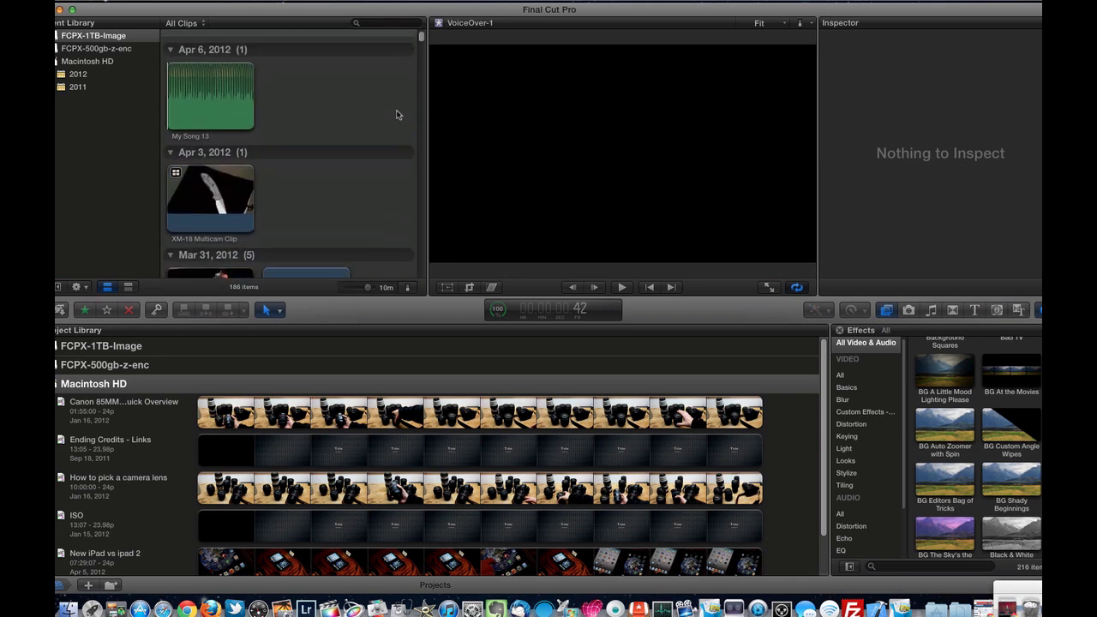
scroll(397, 115, down, 5)
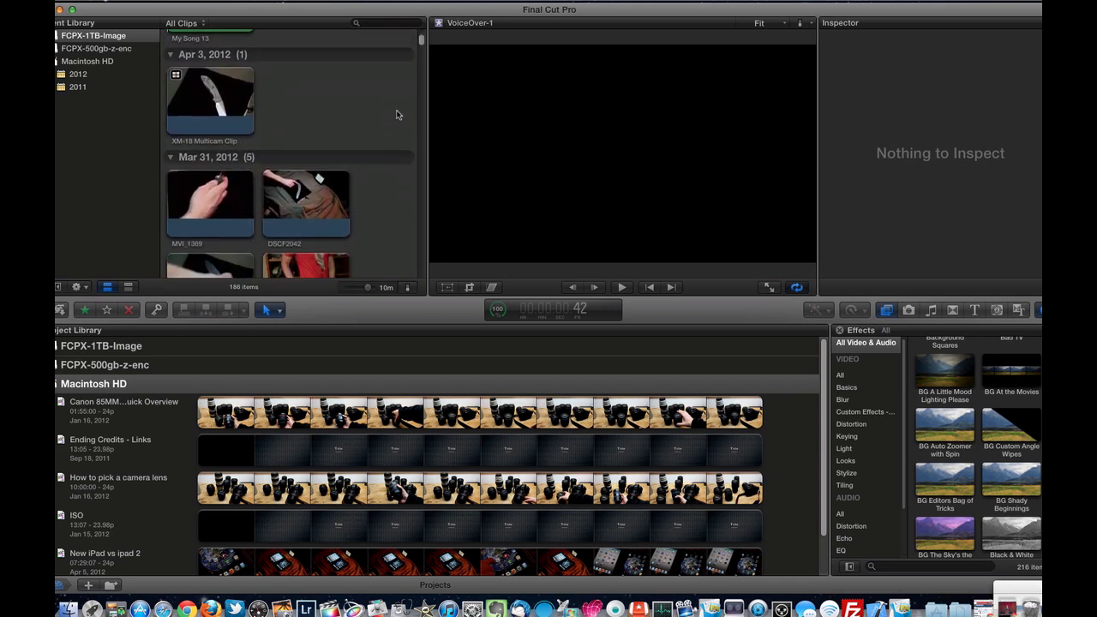
scroll(397, 115, up, 7)
scroll(397, 115, down, 2)
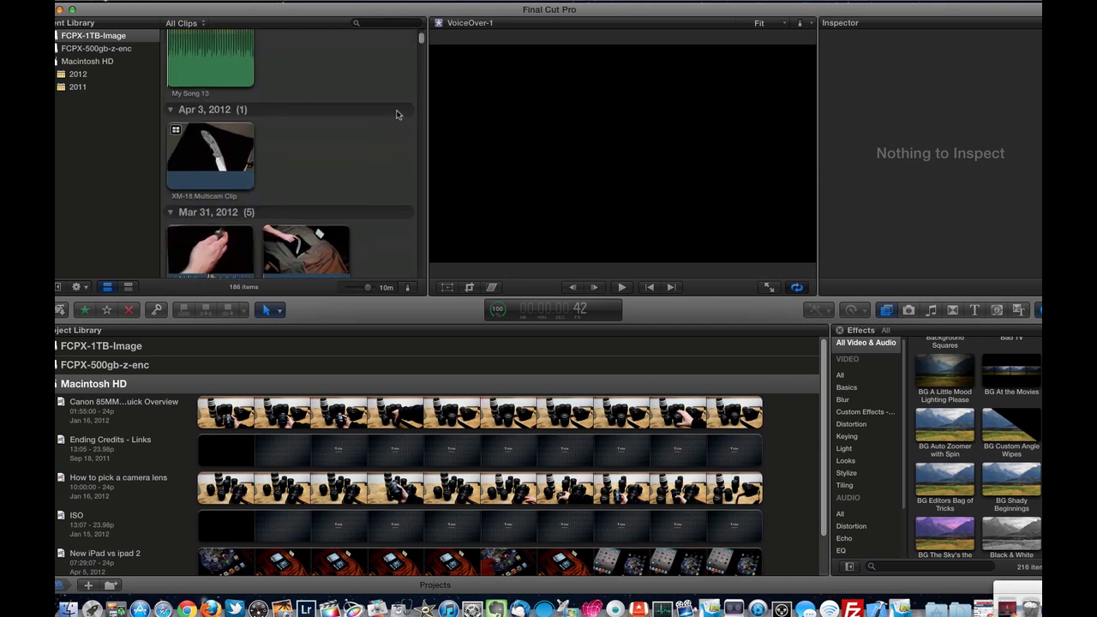
click(205, 151)
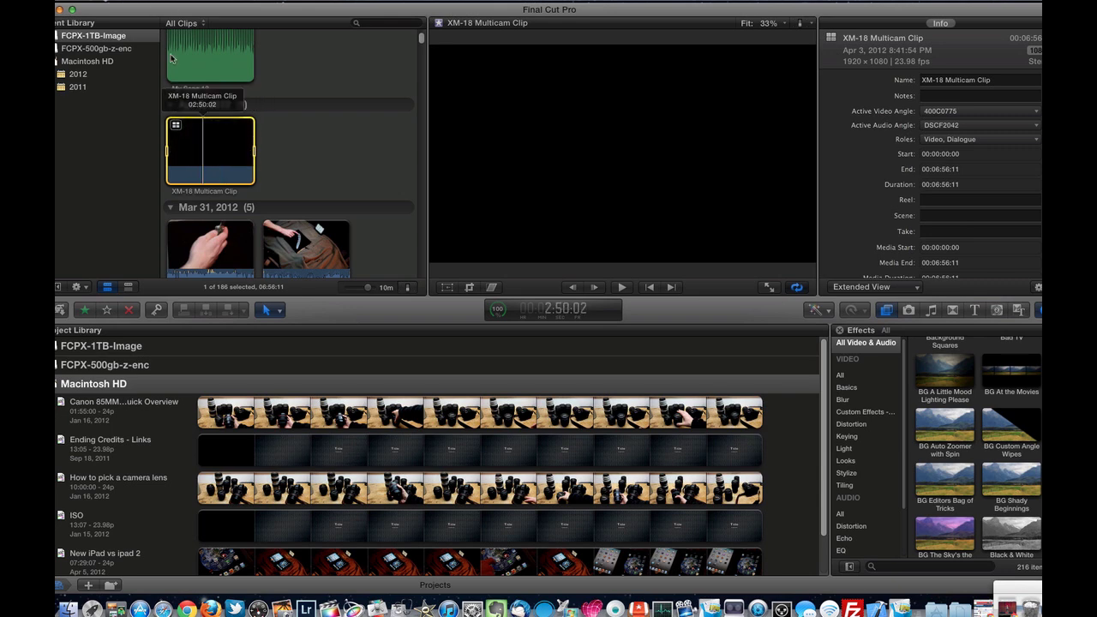
click(147, 2)
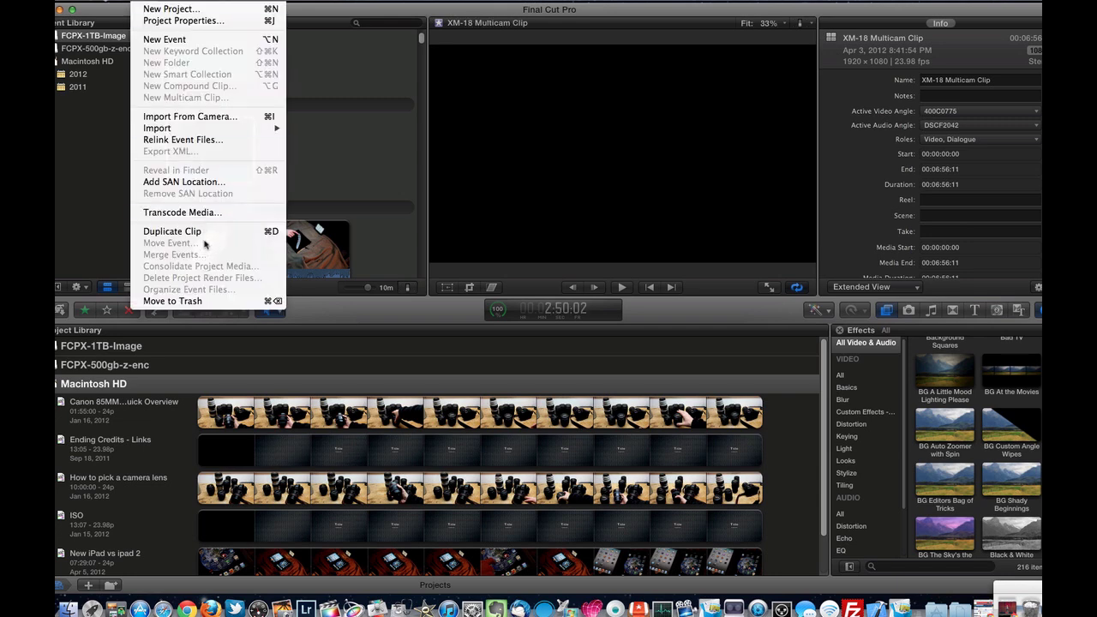
click(95, 155)
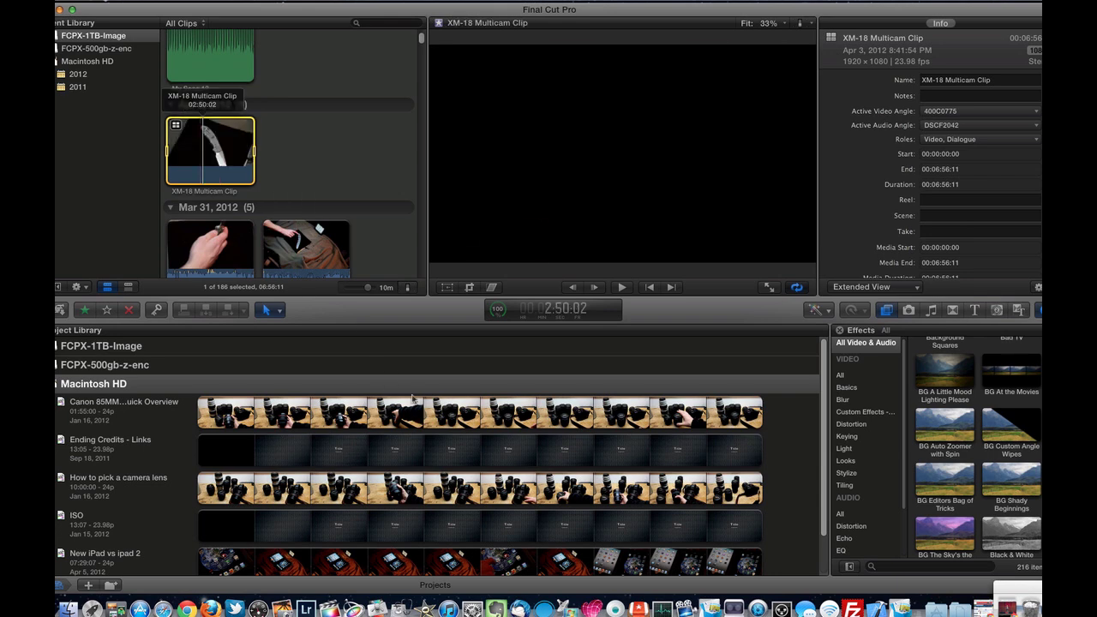
- Clear the XM-18 Multicam Clip selection in the event browser and scroll down the Project Library
click(323, 145)
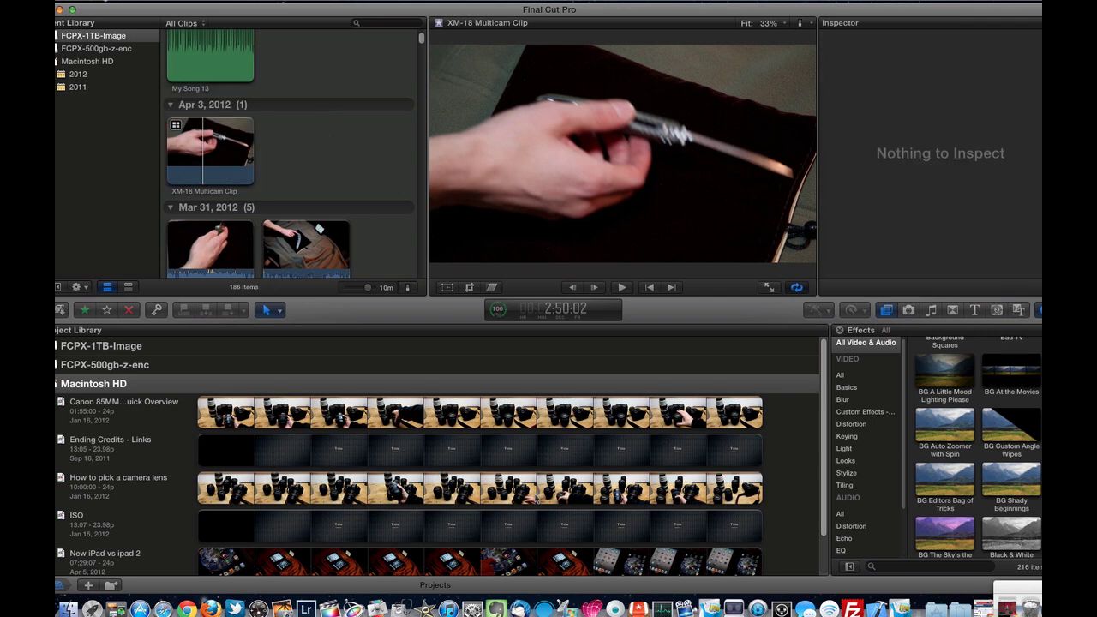
scroll(535, 501, down, 1)
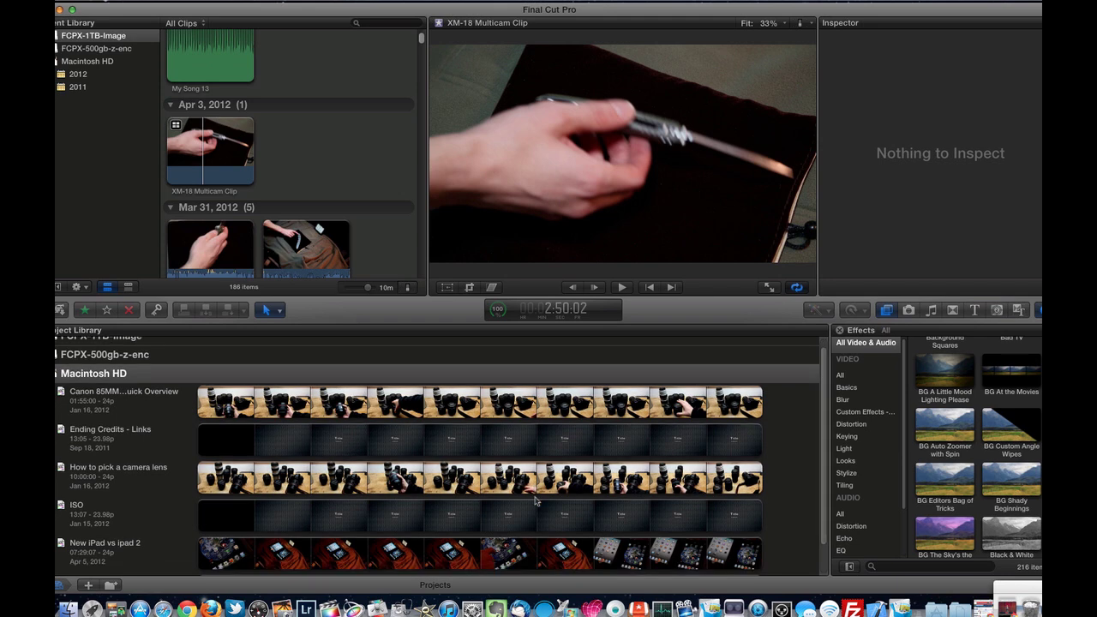
scroll(536, 501, down, 1)
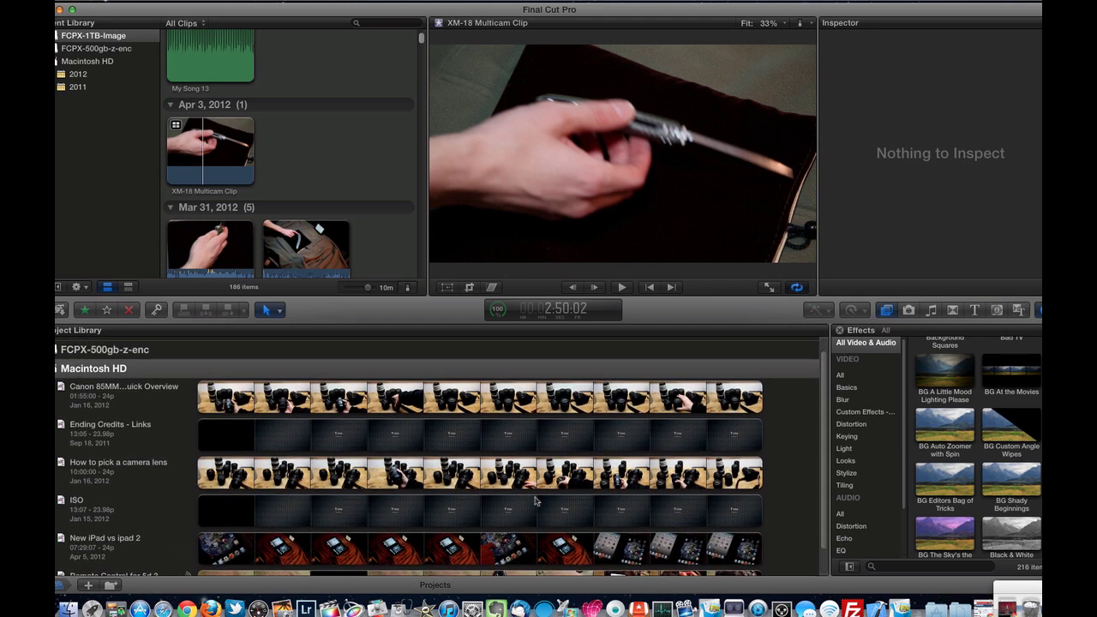